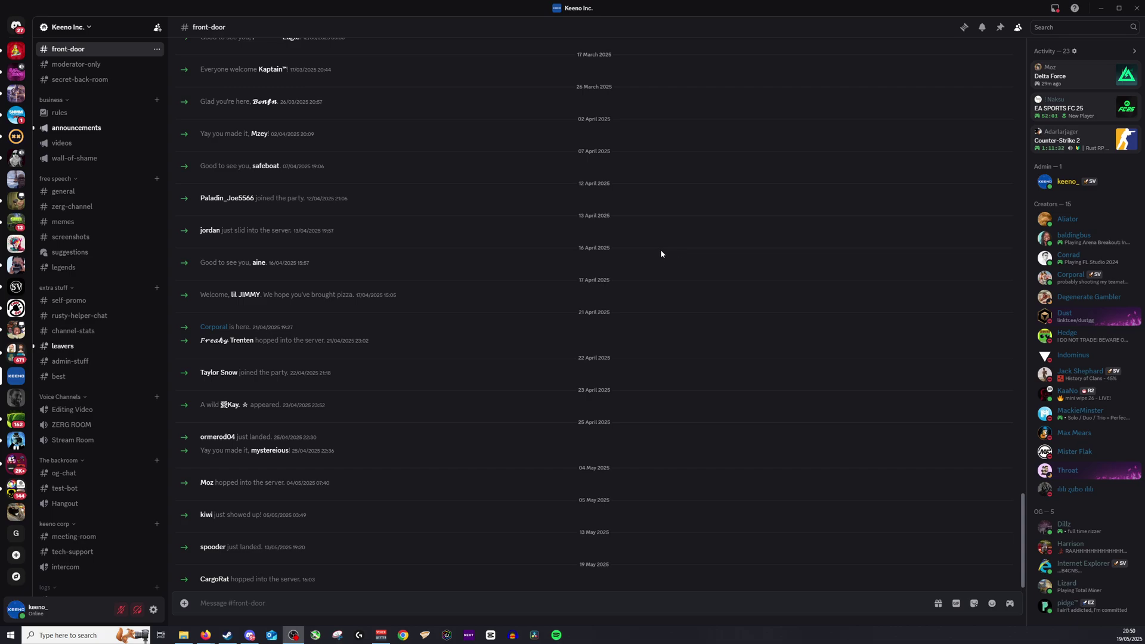
# - Switch on Developer Mode under Advanced user settings, then close settings back to #front-door
pyautogui.click(154, 610)
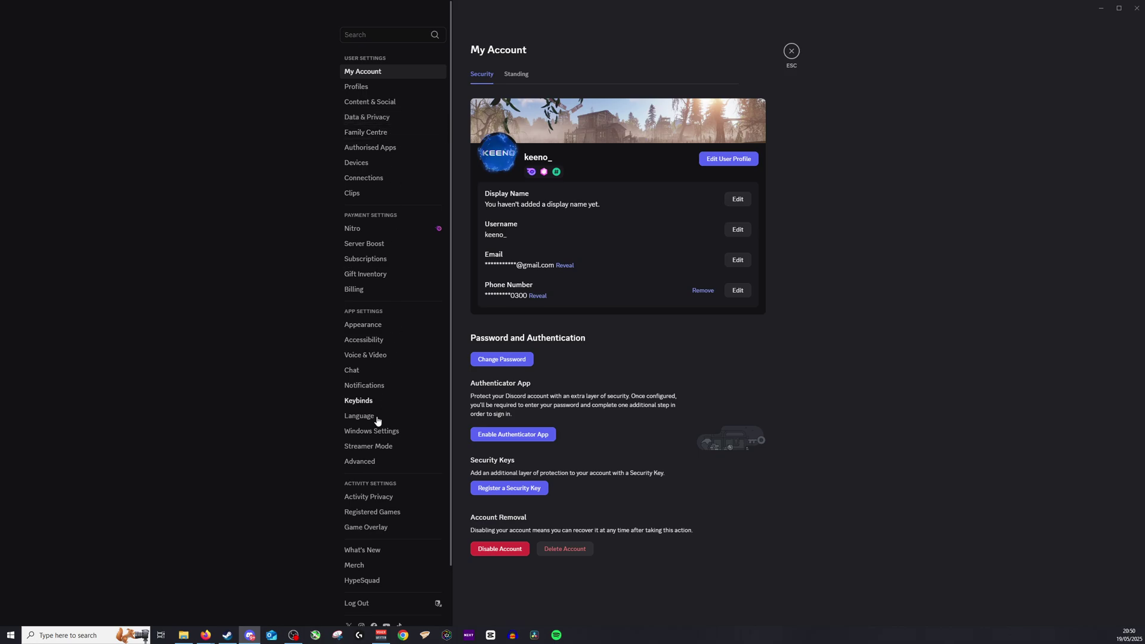
pyautogui.click(366, 464)
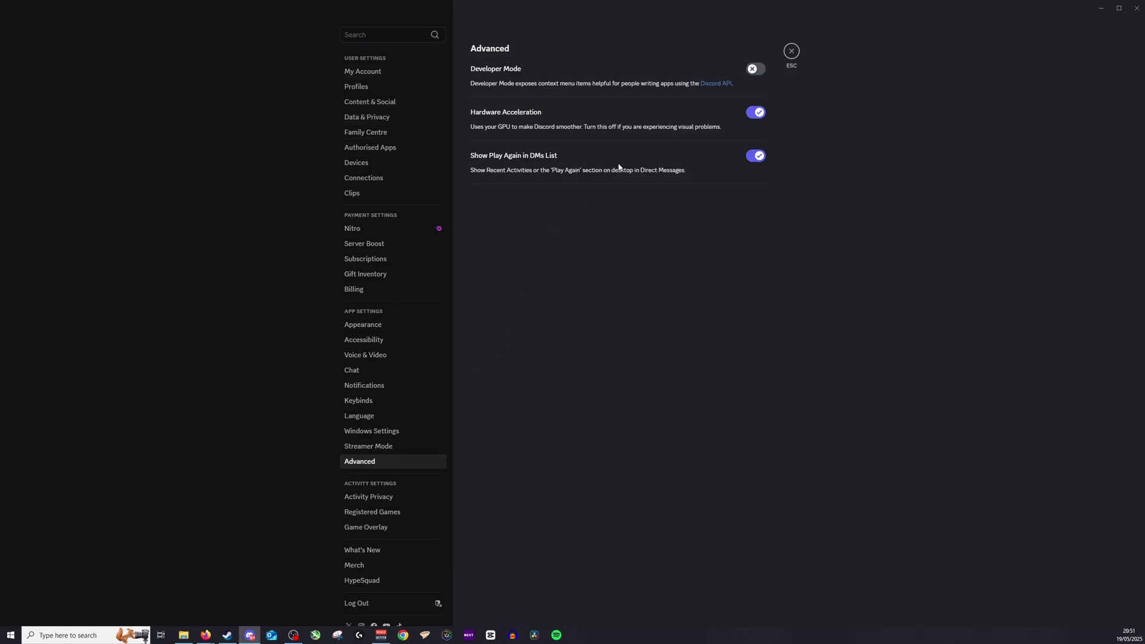
pyautogui.click(751, 68)
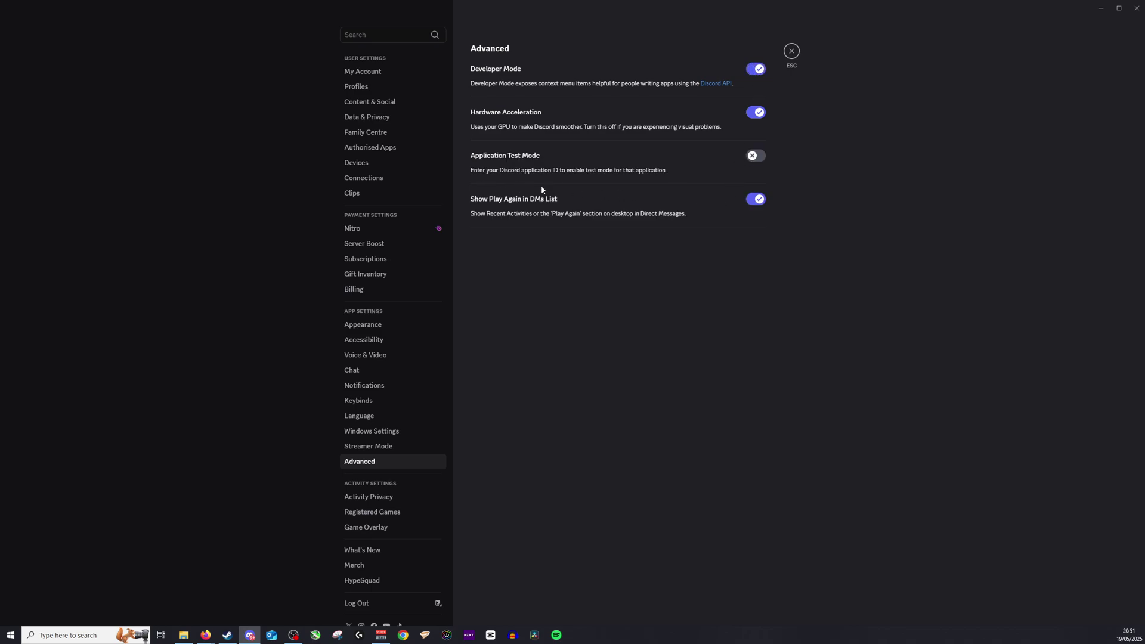
pyautogui.click(791, 52)
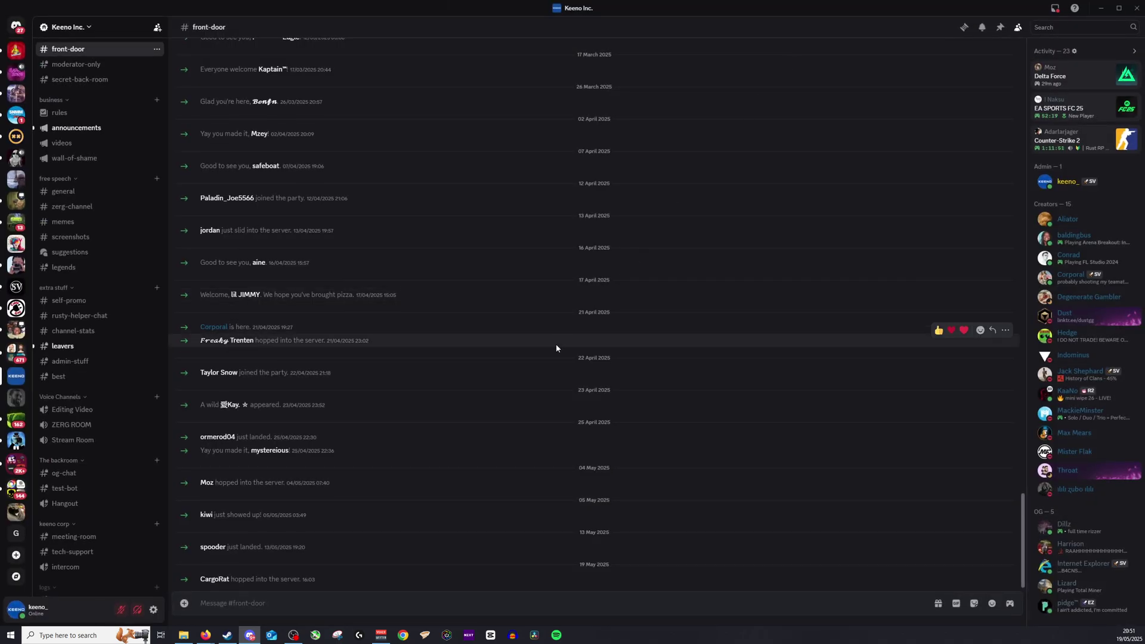
# - Open CargoRat's right-click menu showing Copy User ID, after briefly viewing their profile
pyautogui.rightClick(214, 583)
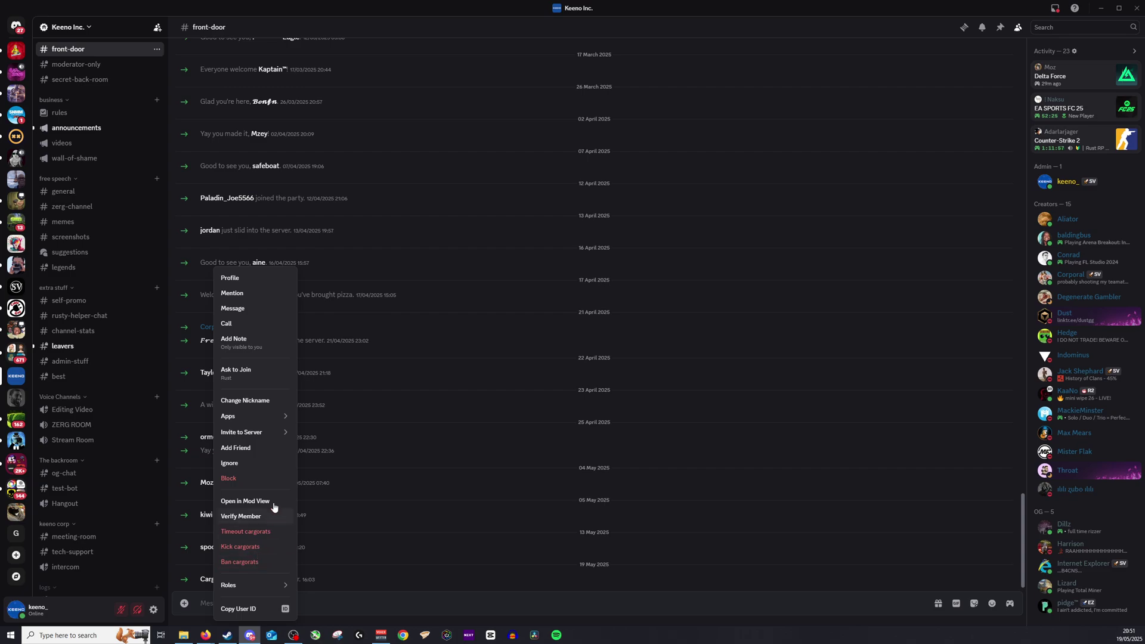
pyautogui.click(202, 569)
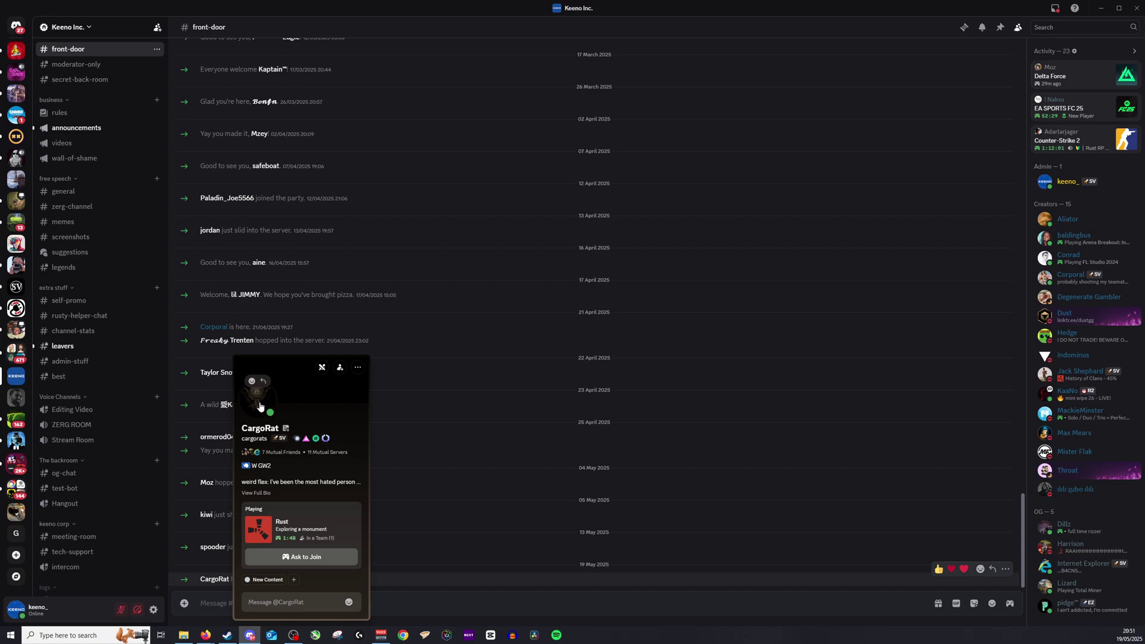
pyautogui.click(391, 596)
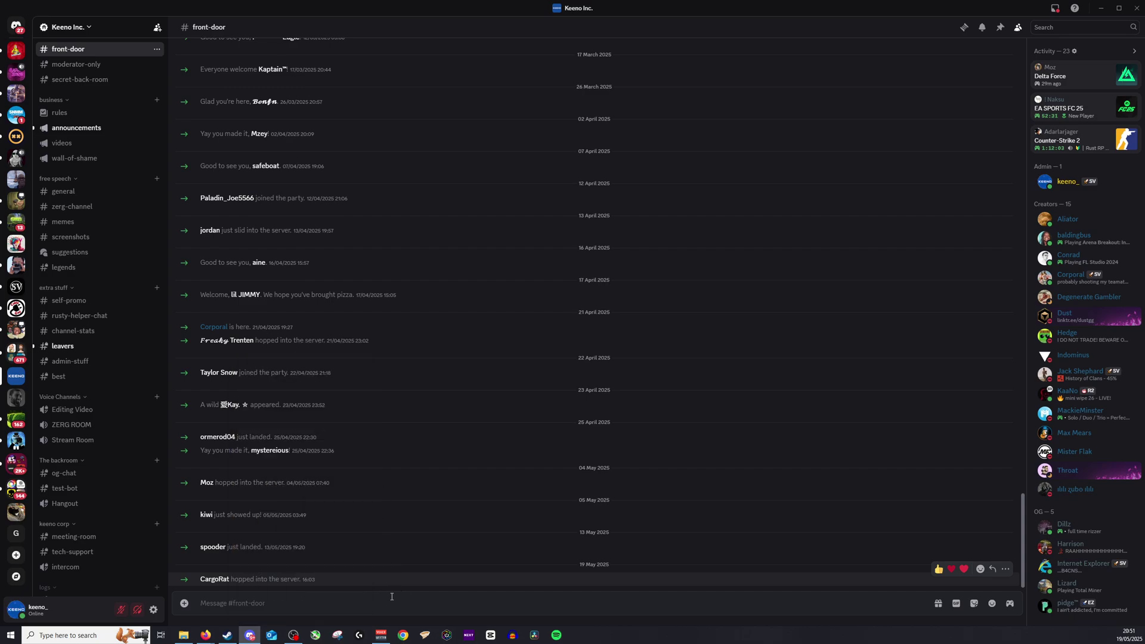
pyautogui.rightClick(217, 583)
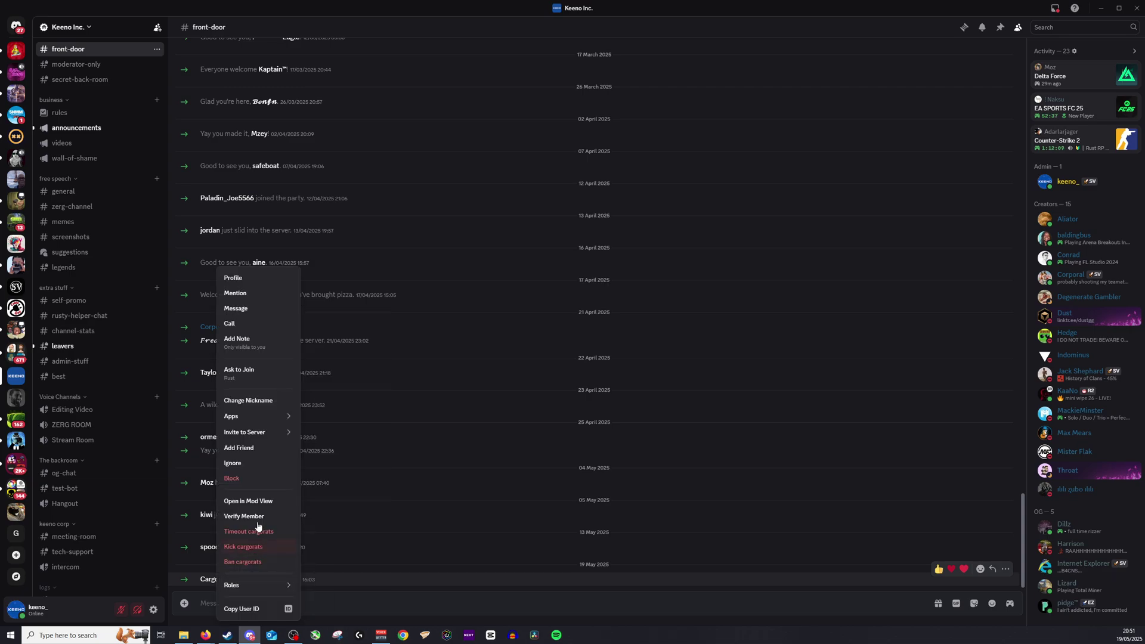